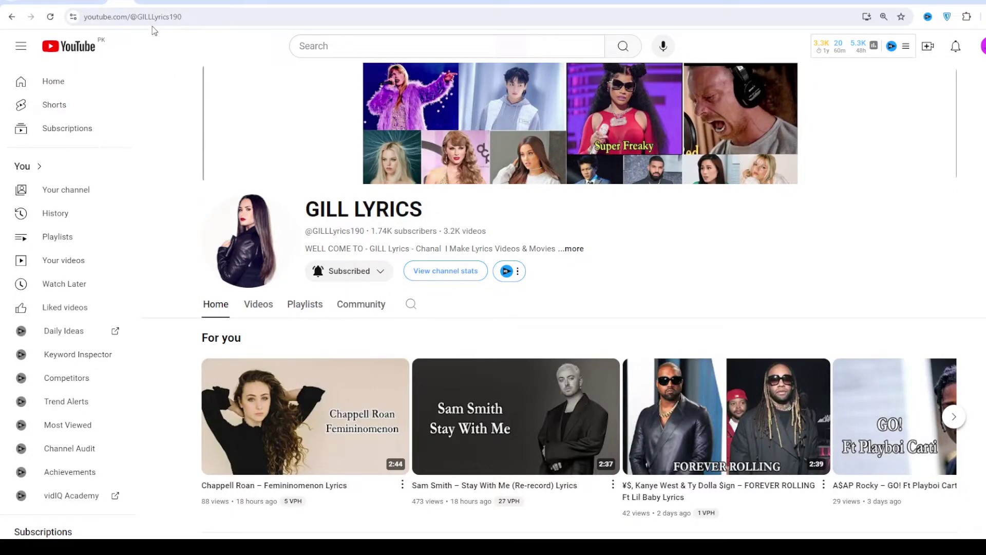
Step: Open the saved Gill Lyrics page for Chandler Moore's 'I Have A Father (Live)'
left_click(152, 6)
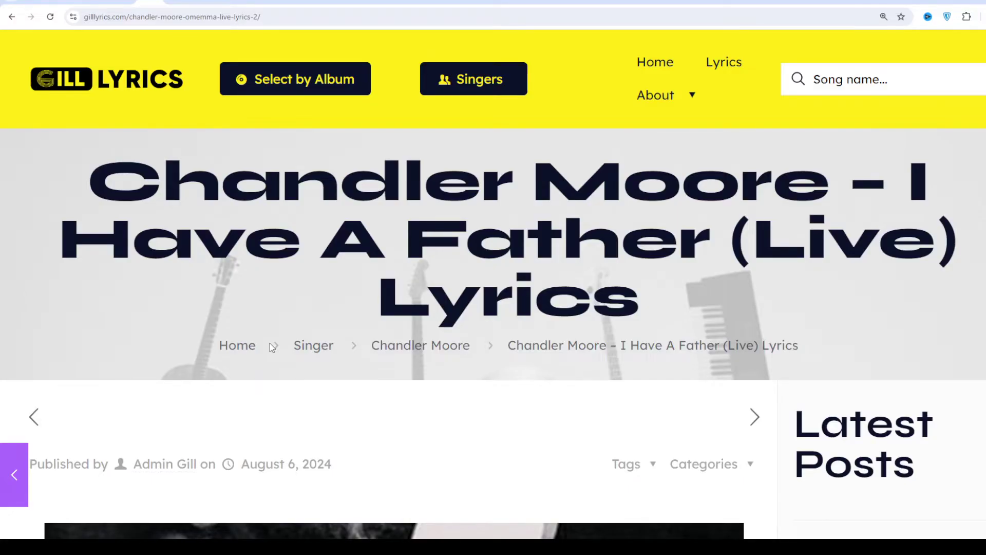
scroll(271, 348, "down", 1)
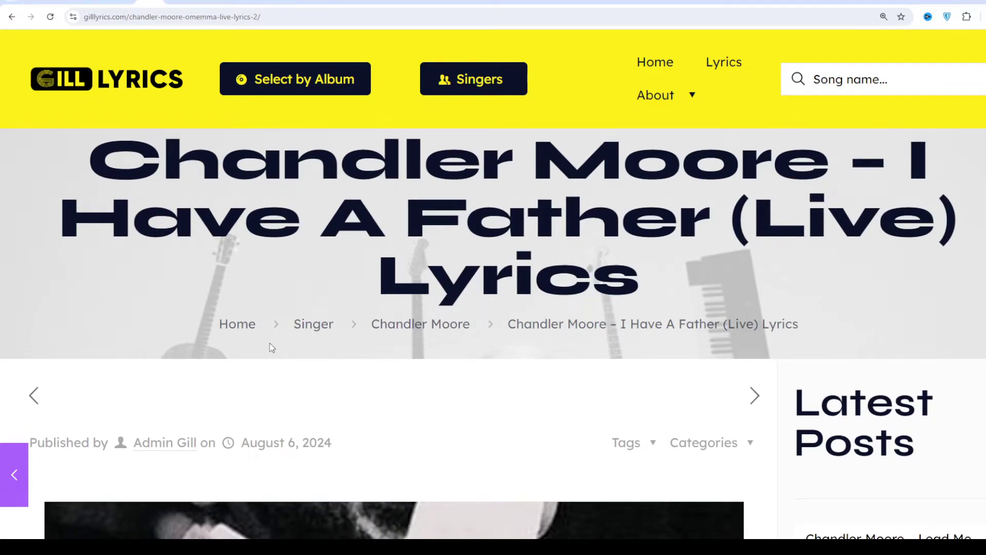
scroll(271, 348, "down", 1)
scroll(272, 347, "down", 1)
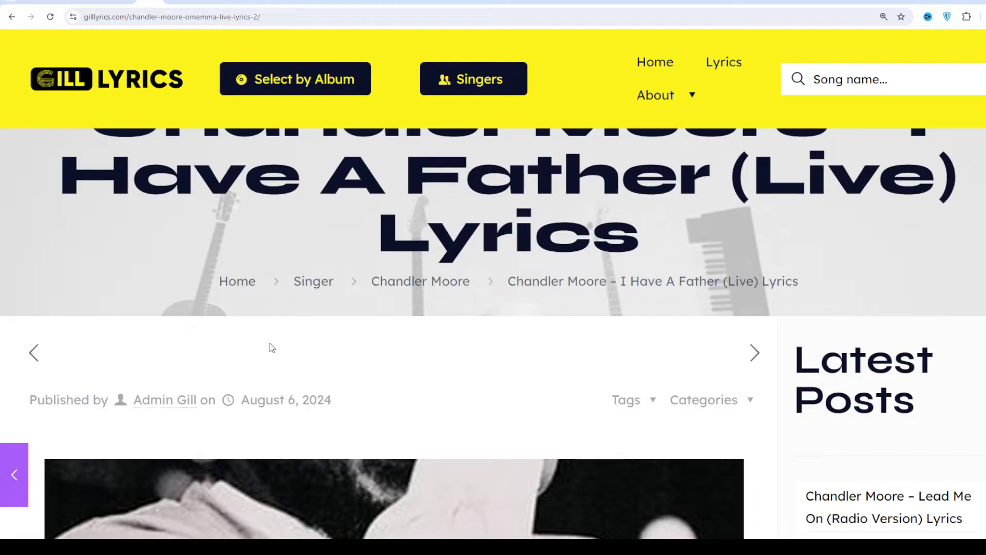
scroll(271, 347, "down", 1)
scroll(272, 348, "down", 1)
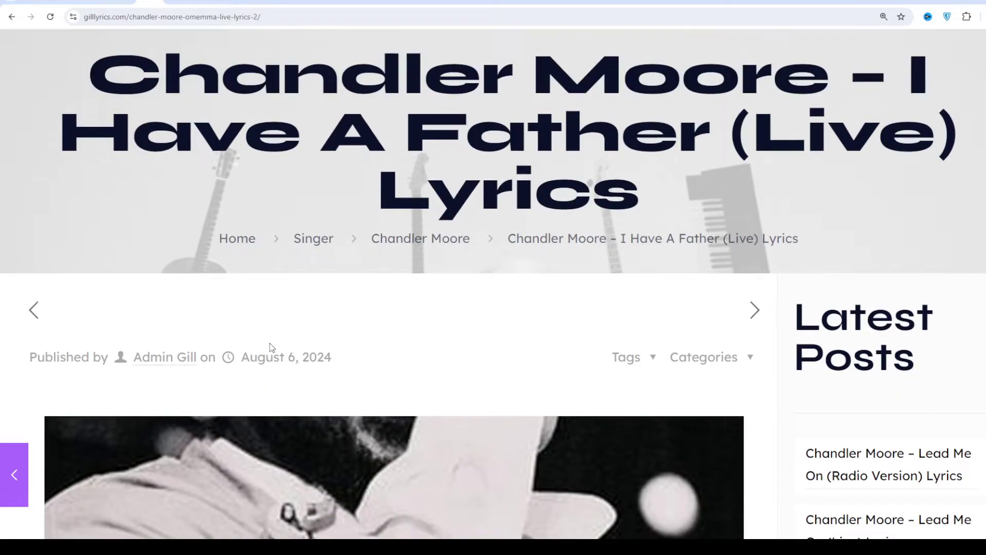
scroll(271, 347, "down", 1)
scroll(272, 348, "down", 1)
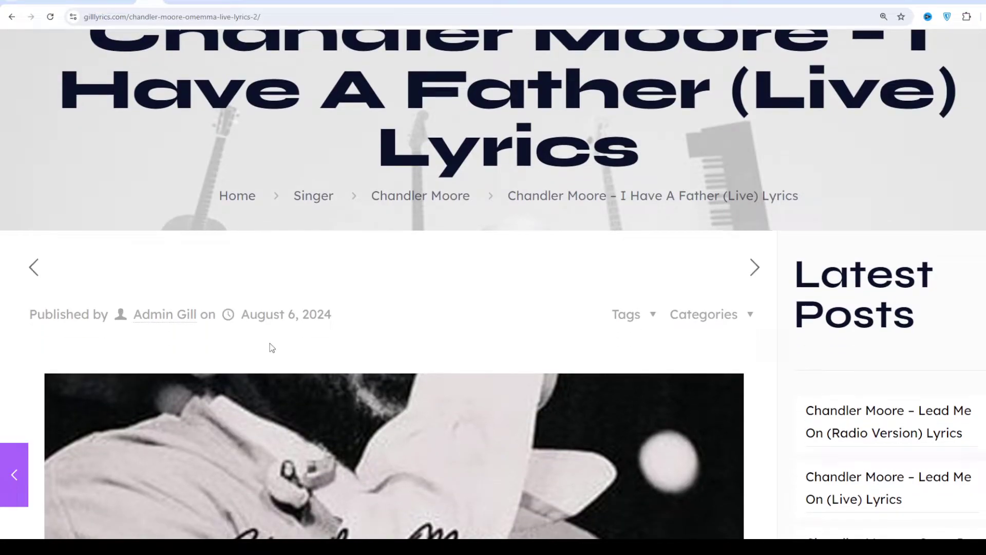
scroll(271, 348, "down", 1)
scroll(271, 348, "down", 1)
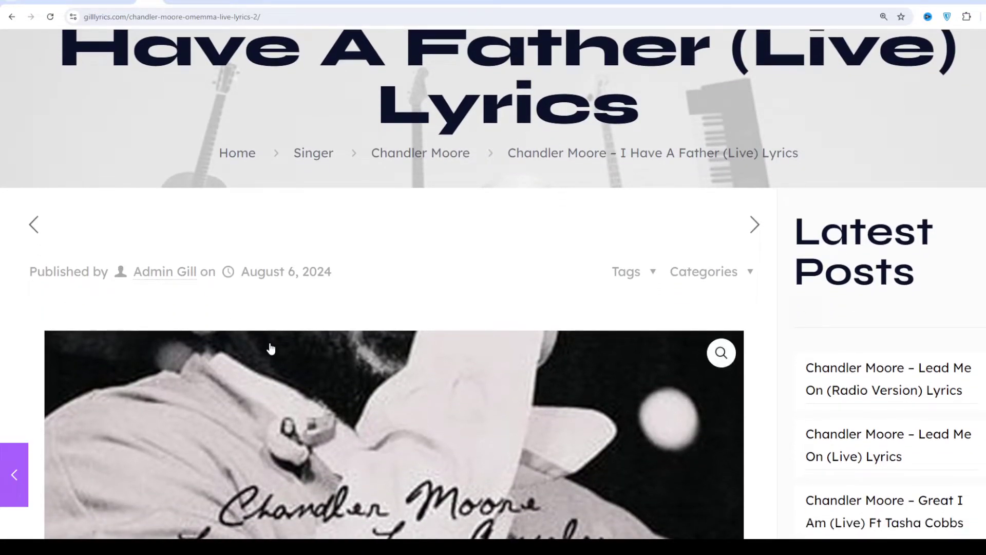
scroll(271, 349, "down", 1)
scroll(272, 349, "down", 1)
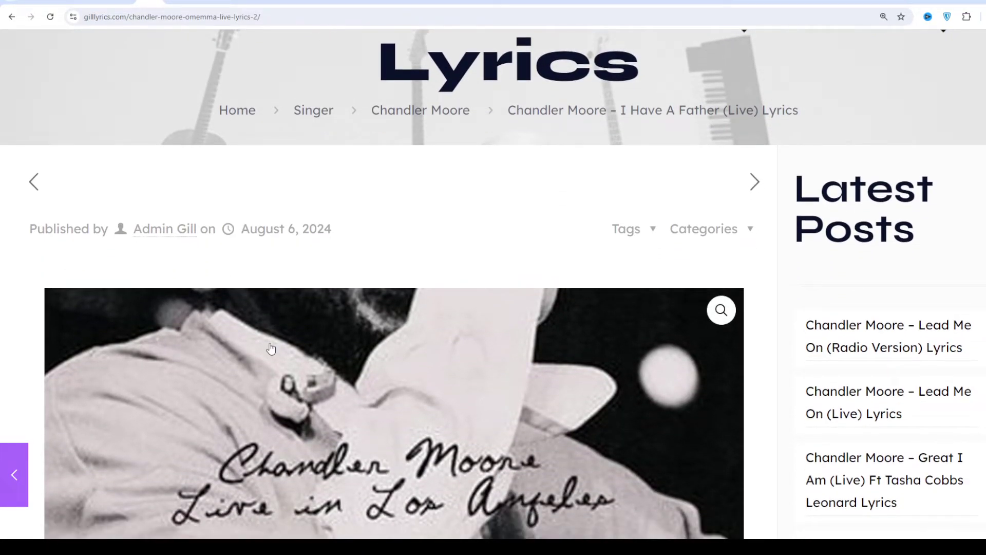
scroll(272, 348, "down", 1)
scroll(271, 349, "down", 1)
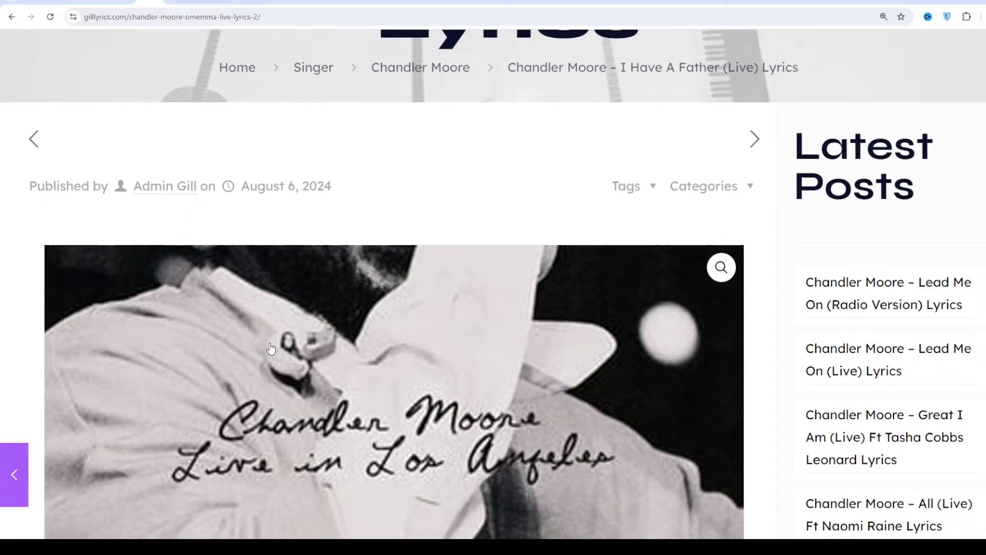
scroll(271, 348, "down", 2)
scroll(271, 349, "down", 5)
scroll(271, 347, "down", 5)
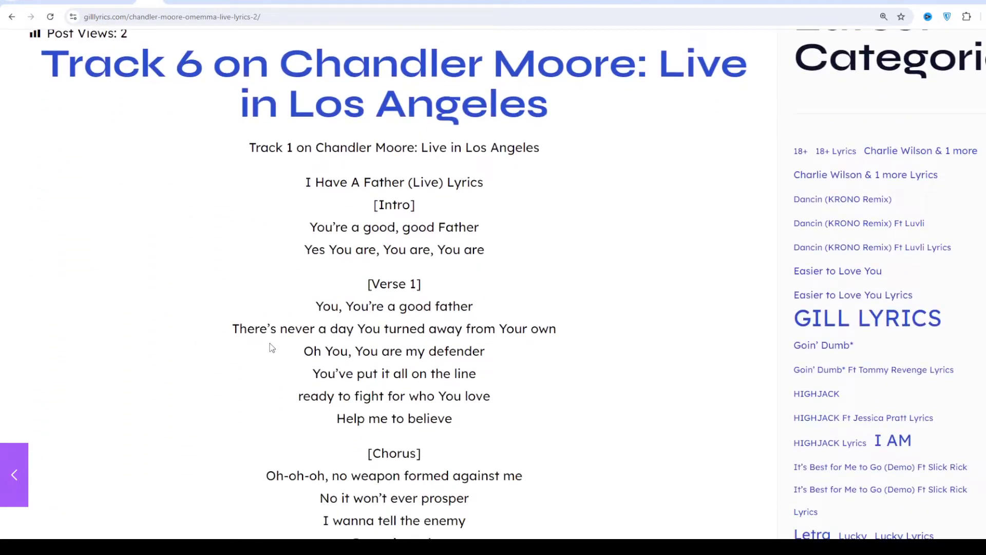
scroll(272, 348, "down", 1)
scroll(271, 348, "down", 1)
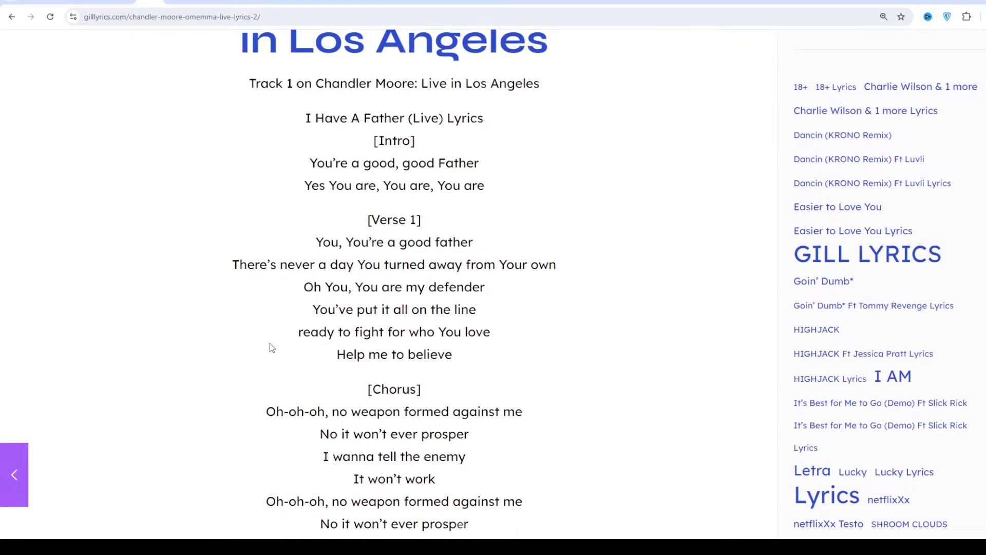
scroll(271, 348, "down", 1)
scroll(272, 348, "down", 1)
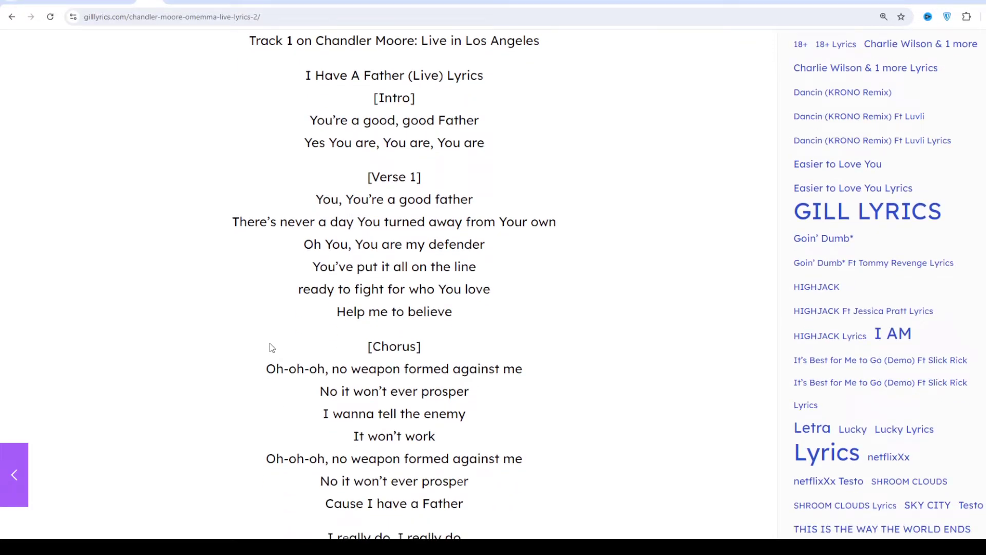
scroll(272, 348, "down", 1)
scroll(271, 348, "down", 1)
scroll(271, 348, "down", 1)
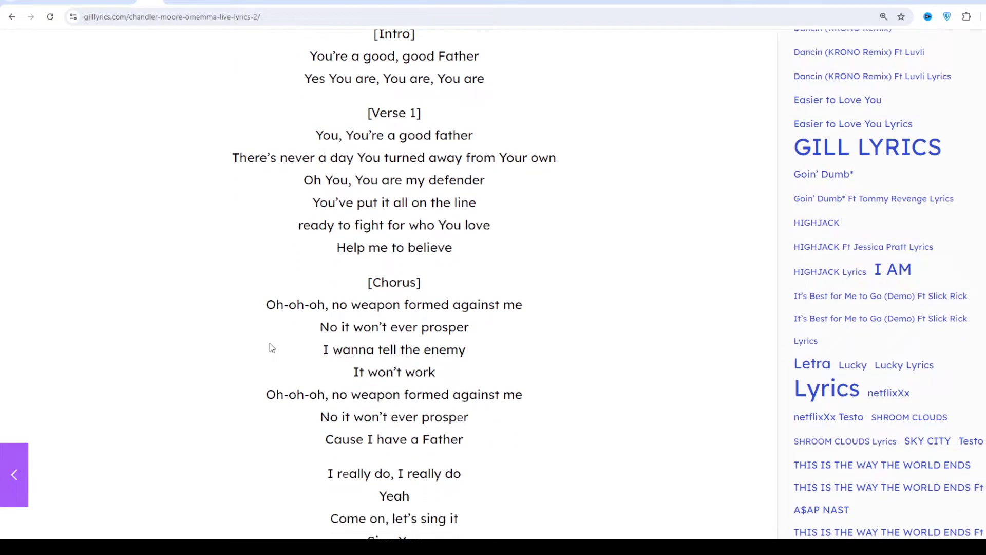
scroll(271, 348, "down", 1)
scroll(271, 348, "down", 1)
scroll(271, 348, "down", 1)
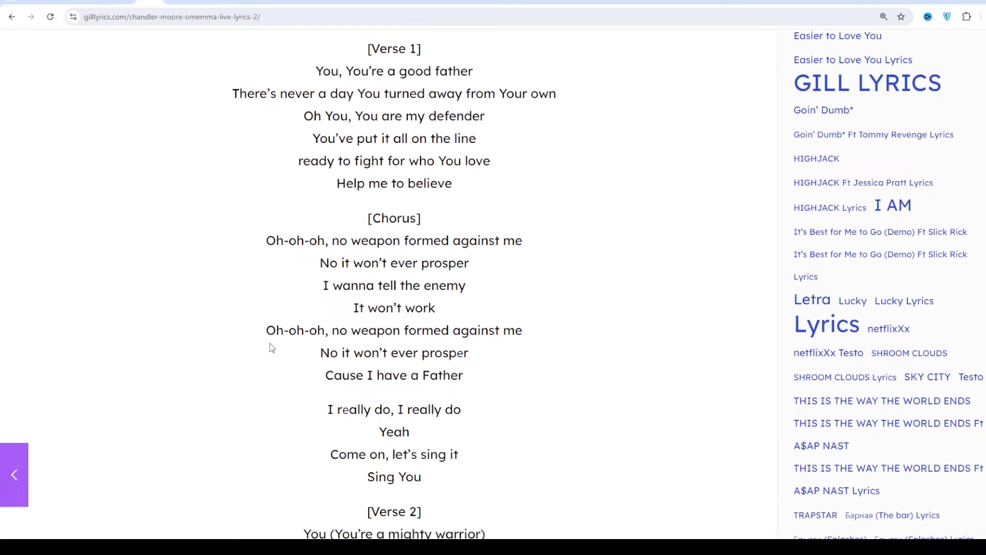
scroll(272, 348, "down", 1)
scroll(271, 348, "down", 1)
scroll(272, 349, "down", 1)
scroll(271, 348, "down", 1)
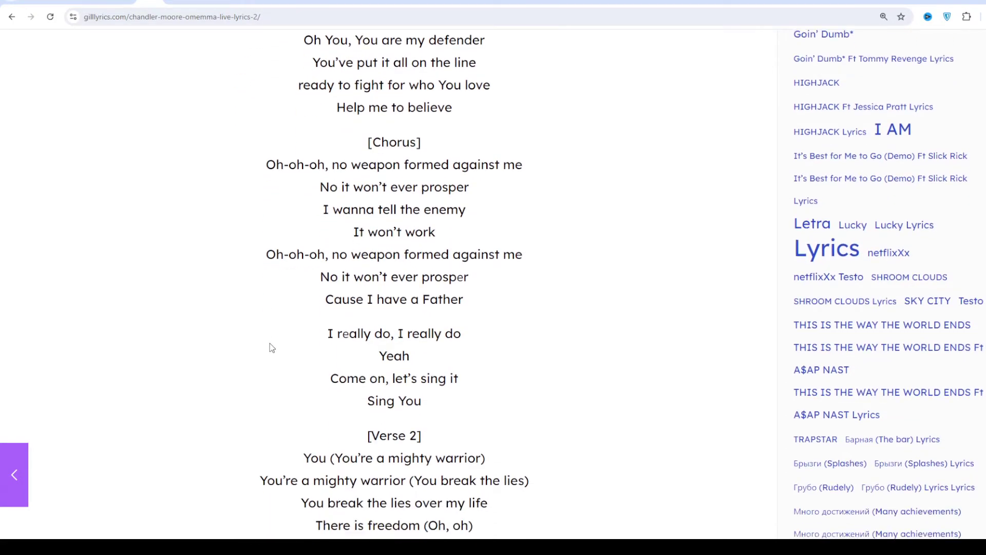
scroll(271, 348, "down", 1)
scroll(271, 348, "down", 1)
scroll(271, 348, "down", 1)
scroll(271, 348, "down", 1)
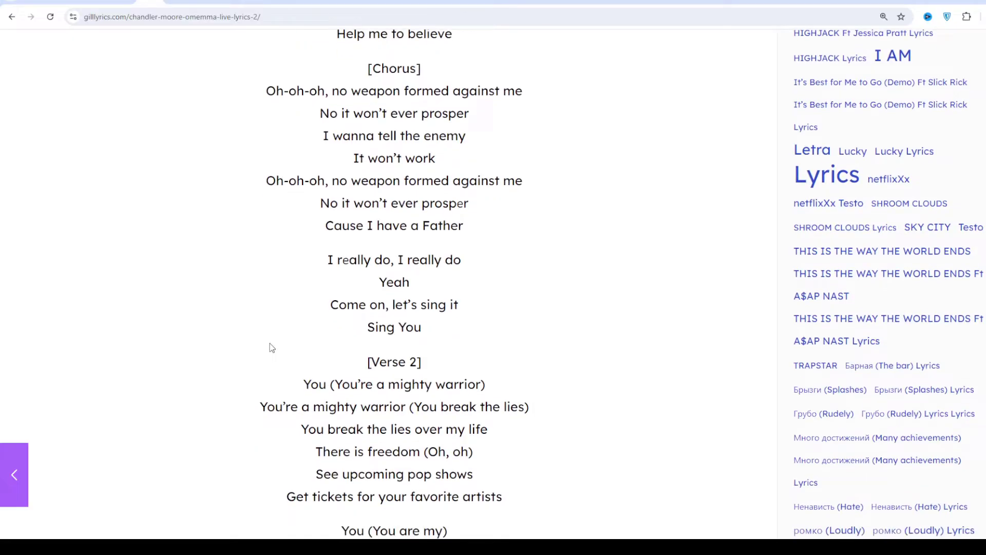
scroll(271, 348, "down", 1)
scroll(272, 348, "down", 1)
scroll(272, 348, "down", 1)
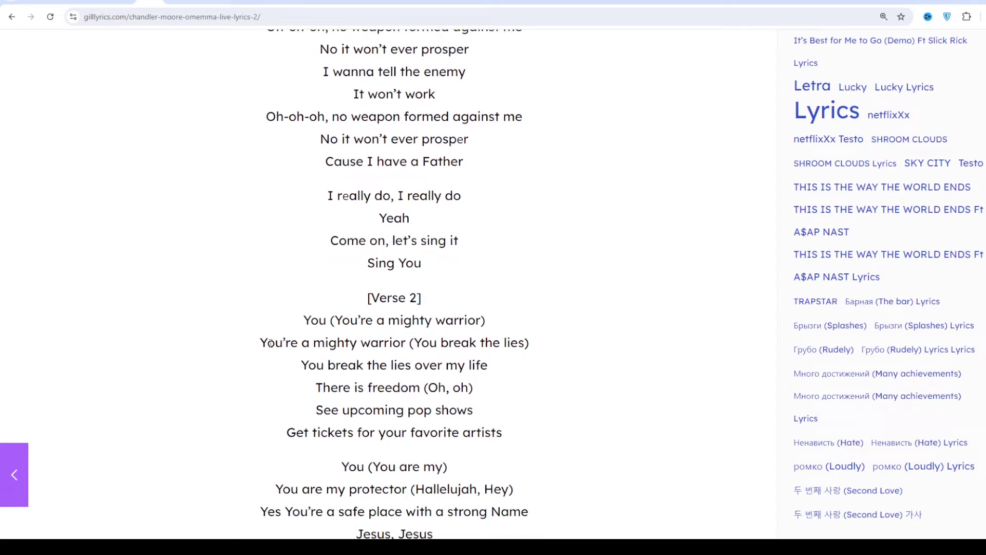
scroll(271, 347, "down", 1)
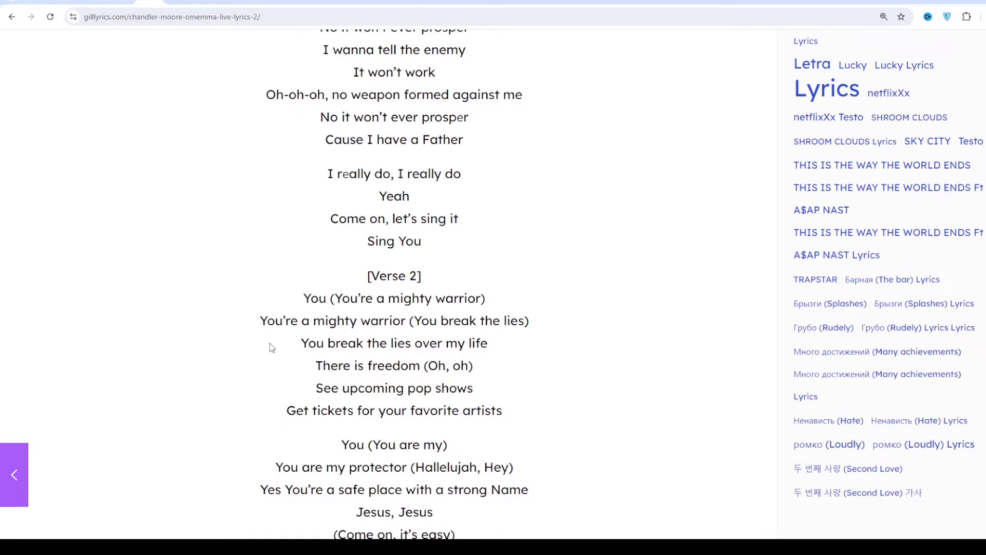
scroll(271, 348, "down", 1)
scroll(272, 348, "down", 1)
scroll(271, 348, "down", 1)
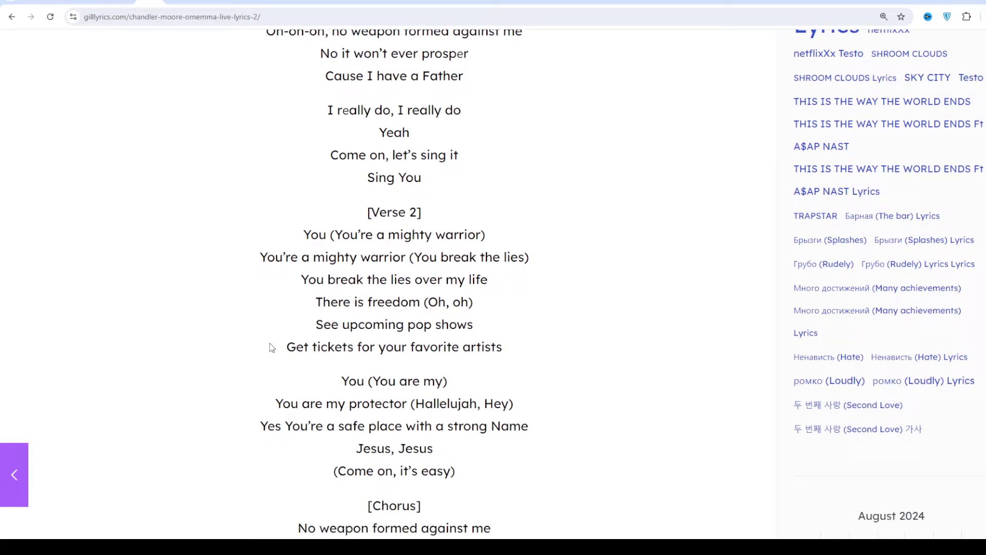
scroll(271, 348, "down", 1)
scroll(271, 349, "down", 1)
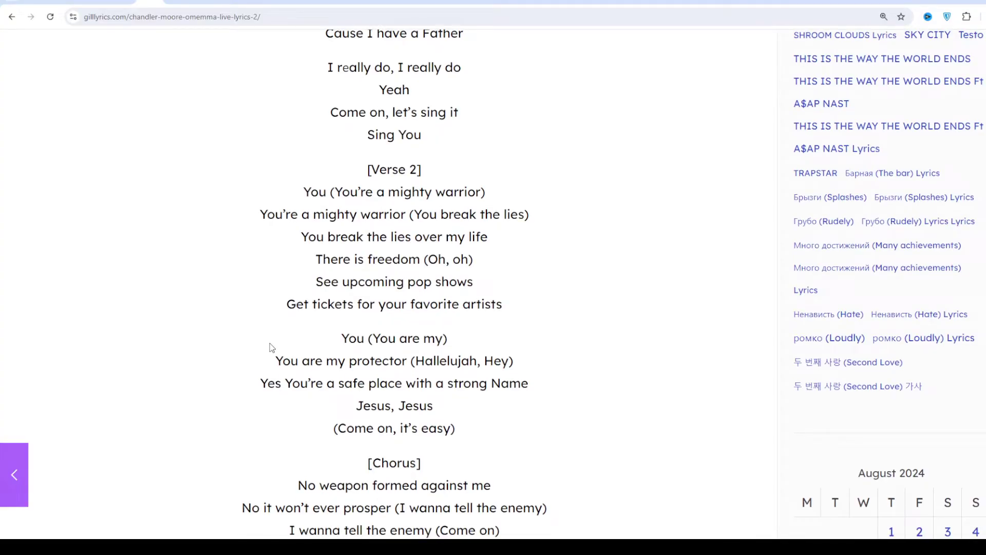
scroll(271, 348, "down", 1)
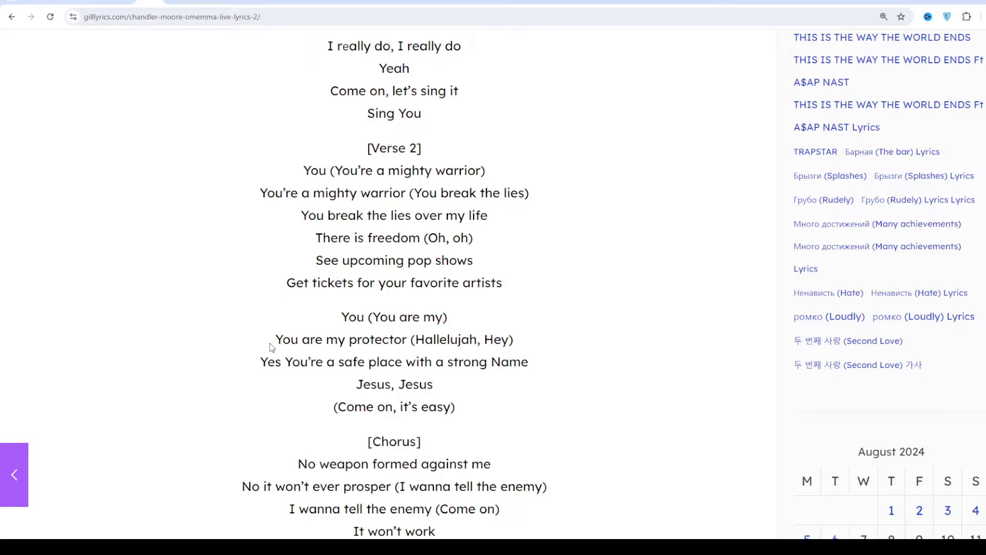
scroll(271, 348, "down", 1)
scroll(271, 348, "down", 1)
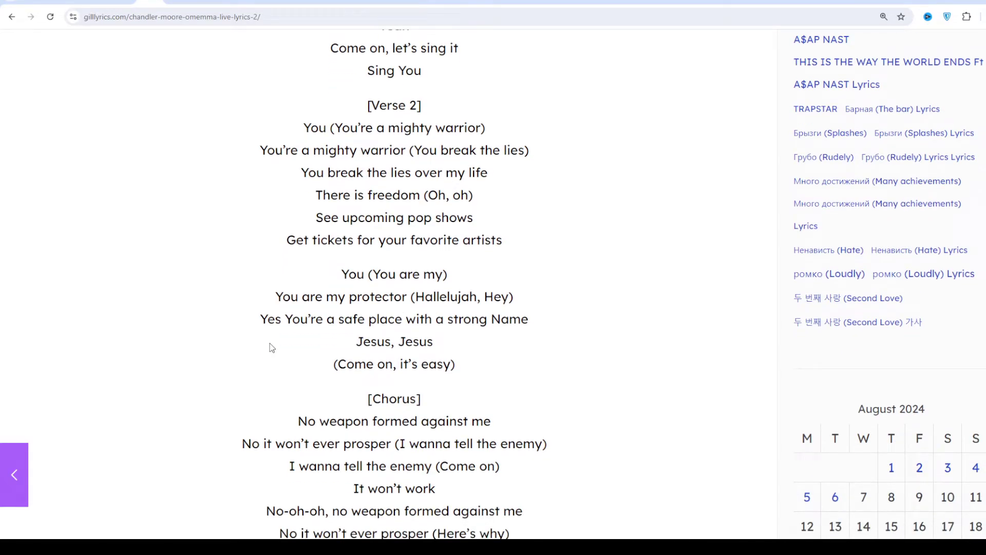
scroll(271, 348, "down", 1)
scroll(272, 349, "down", 1)
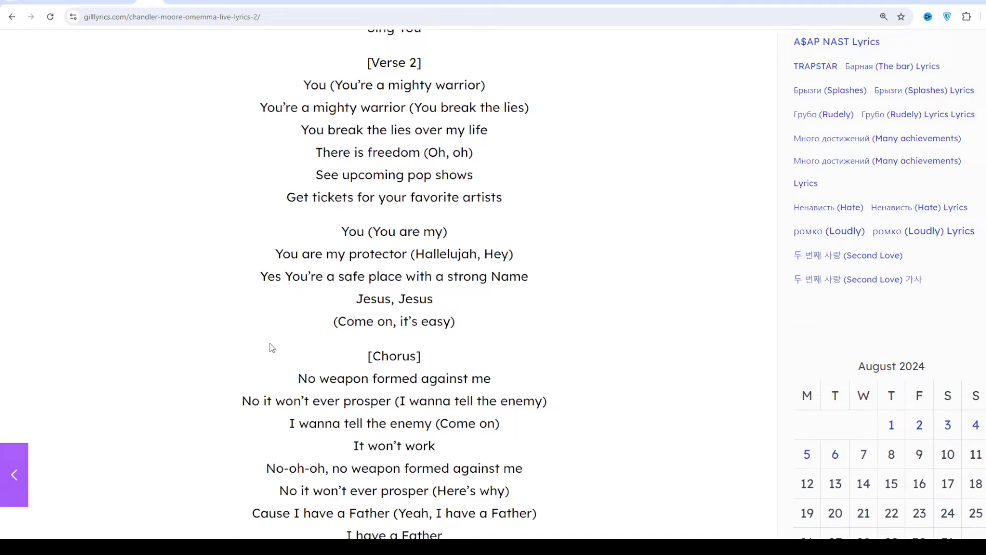
scroll(271, 348, "down", 1)
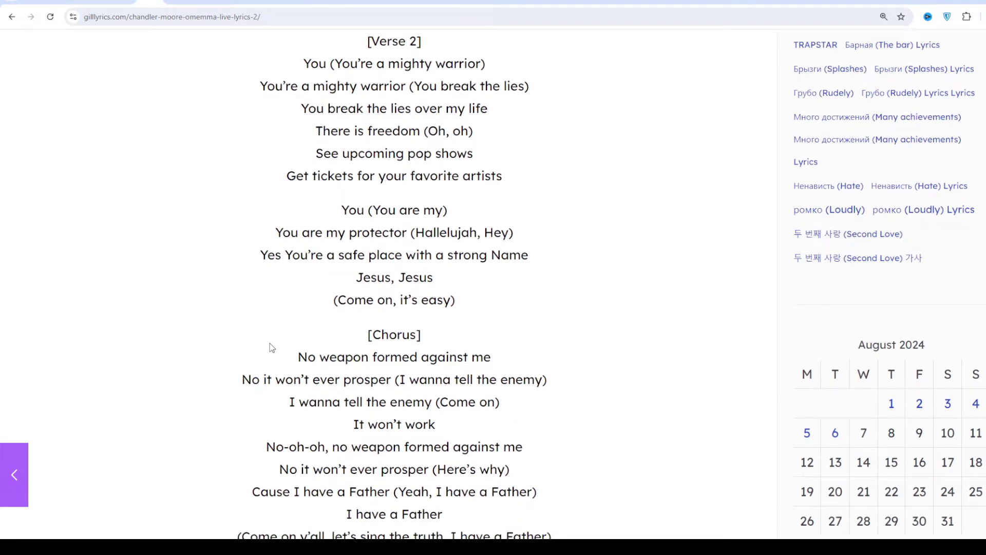
scroll(271, 348, "down", 1)
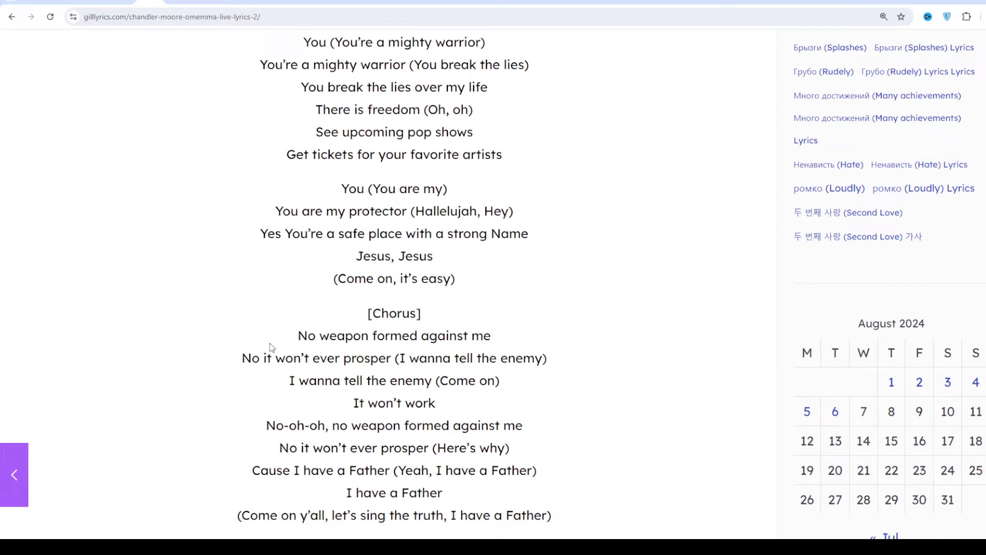
scroll(271, 348, "down", 1)
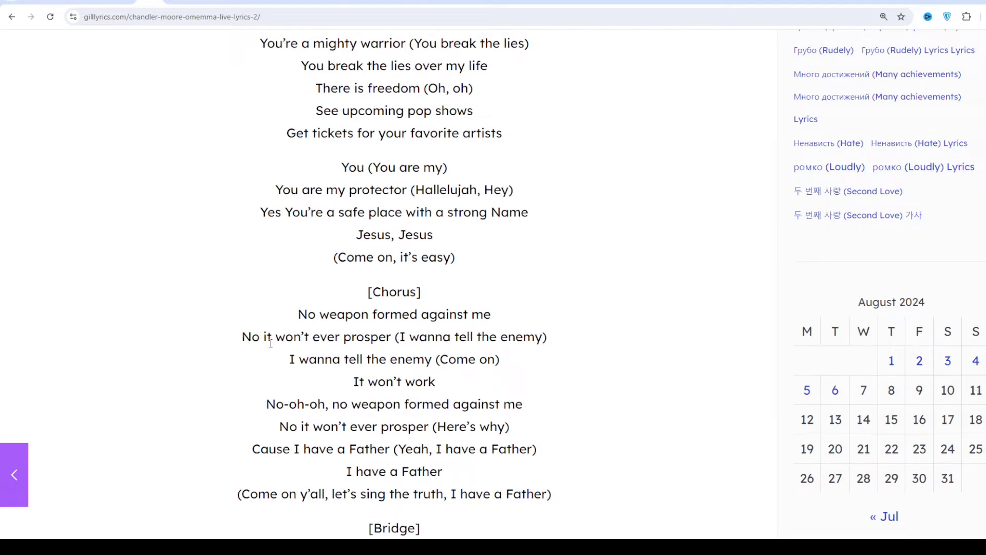
scroll(271, 344, "down", 1)
scroll(271, 348, "down", 1)
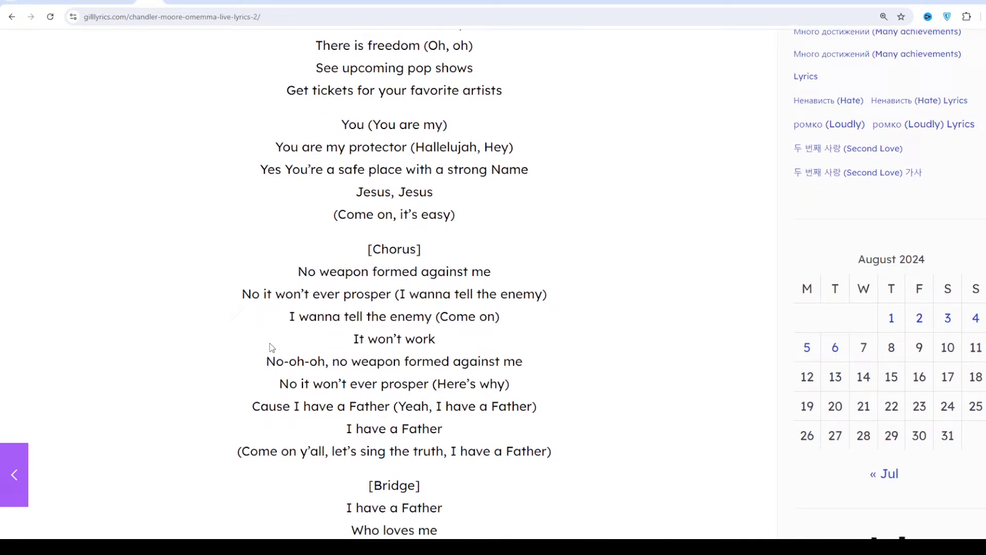
scroll(271, 348, "down", 1)
scroll(270, 342, "down", 1)
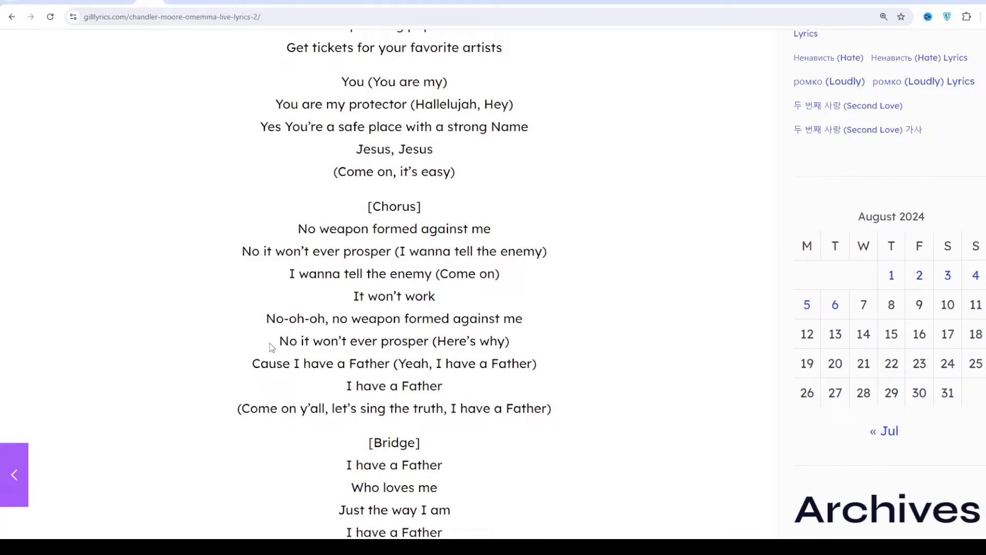
scroll(271, 348, "down", 1)
scroll(271, 348, "down", 1)
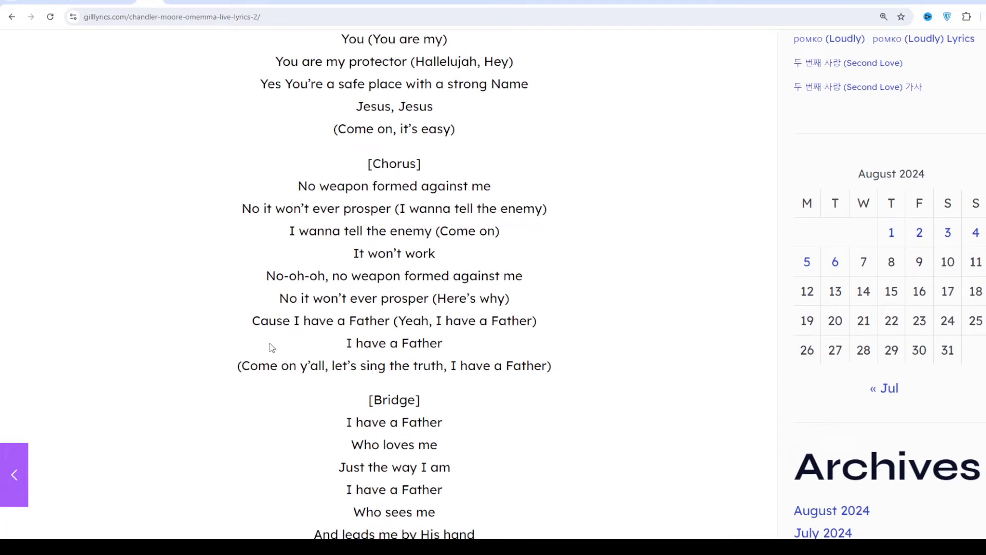
scroll(271, 348, "down", 1)
scroll(271, 344, "down", 1)
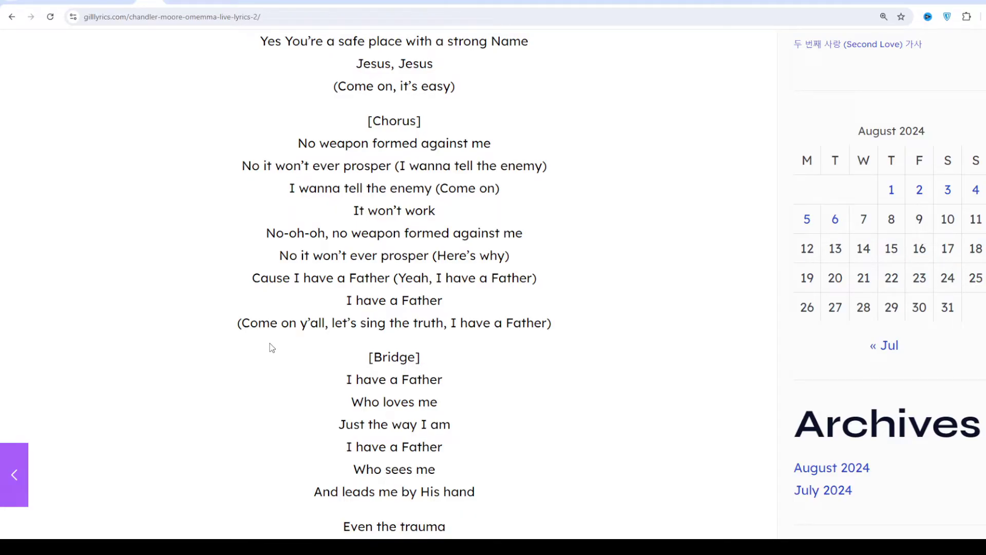
scroll(271, 348, "down", 1)
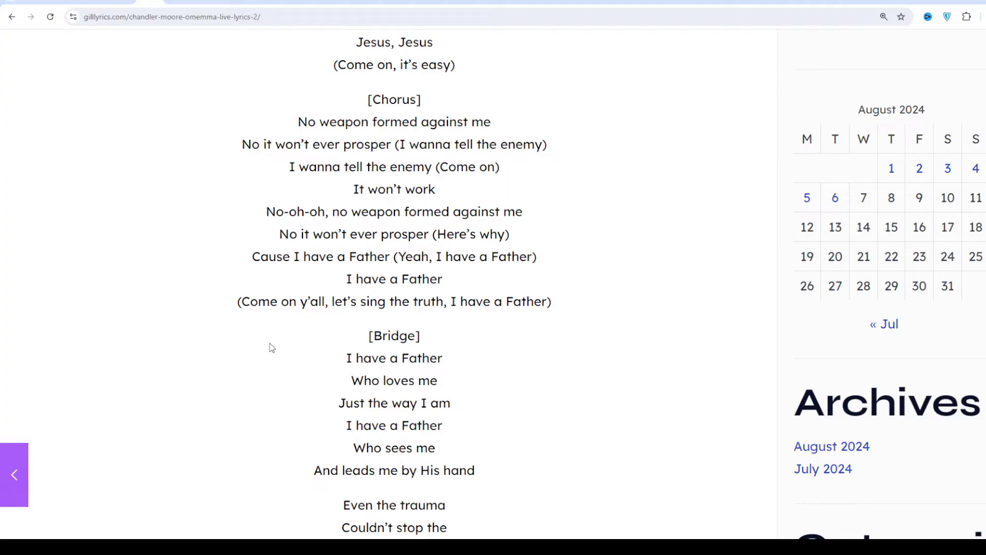
scroll(270, 347, "down", 1)
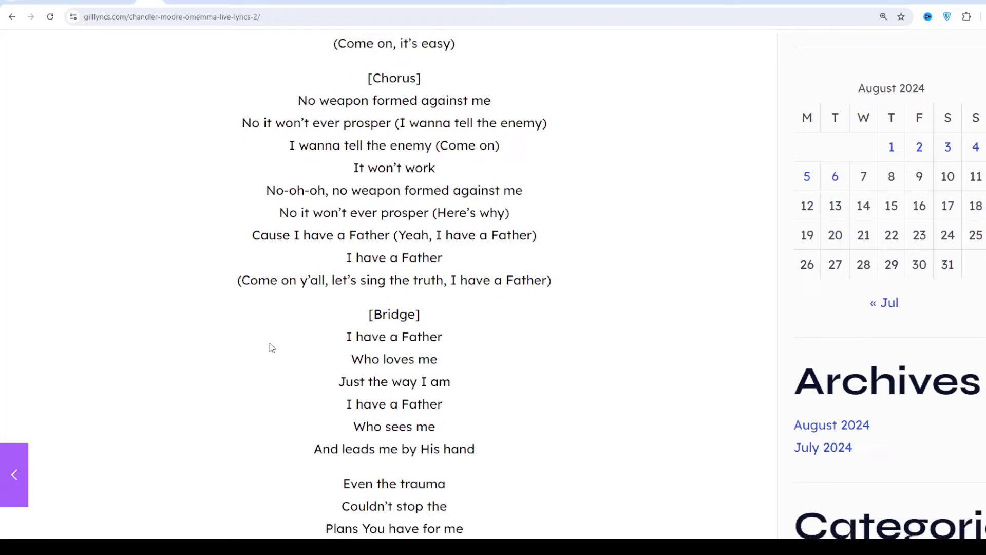
scroll(270, 348, "down", 1)
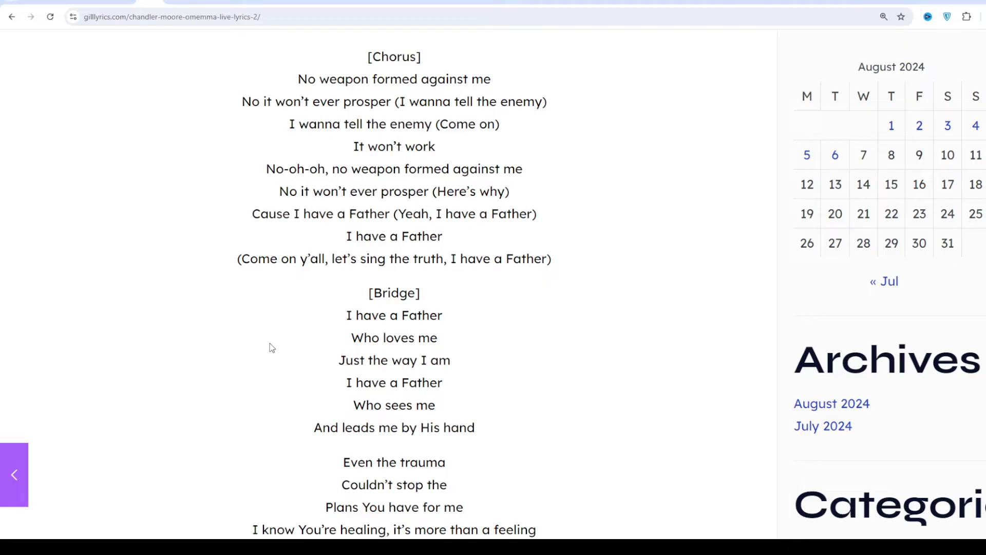
scroll(271, 348, "down", 1)
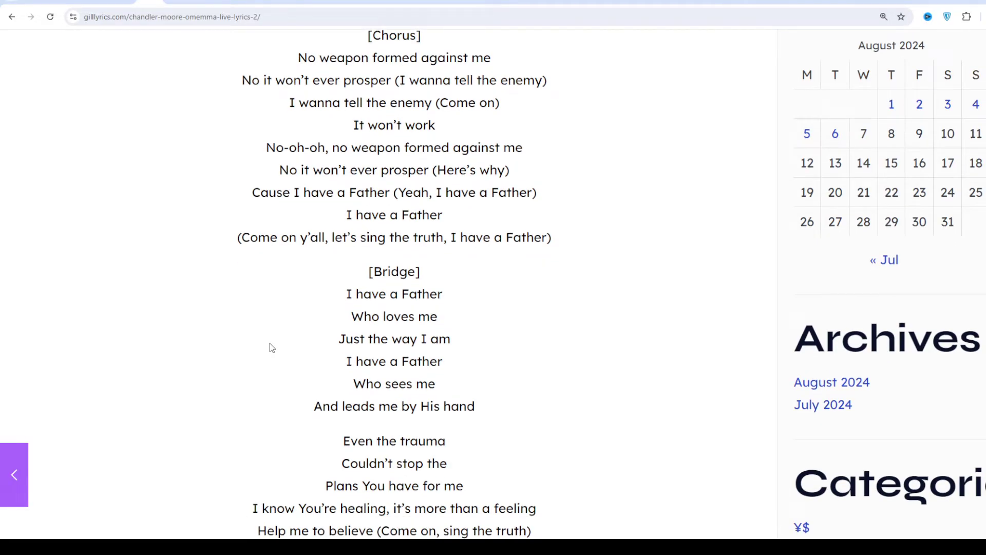
scroll(271, 347, "down", 1)
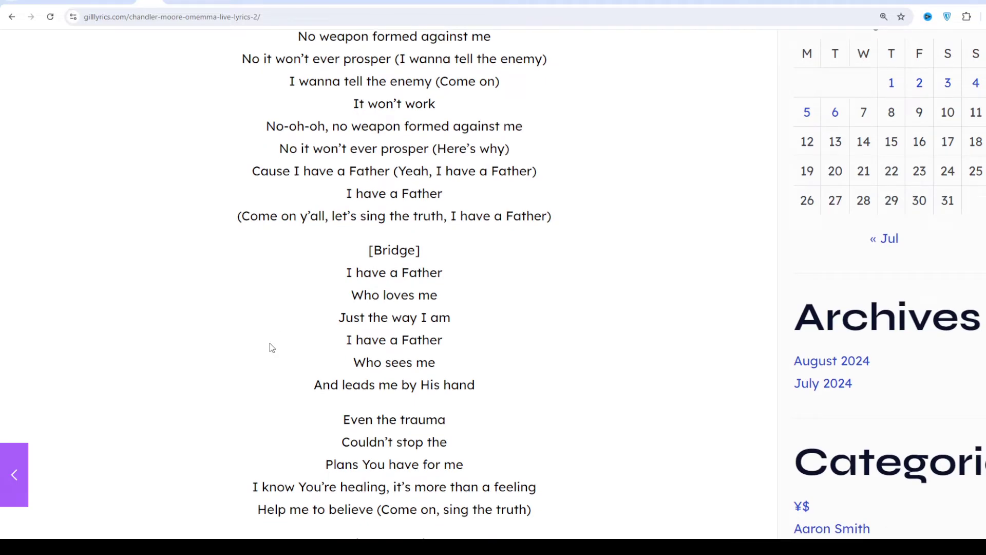
scroll(272, 348, "down", 1)
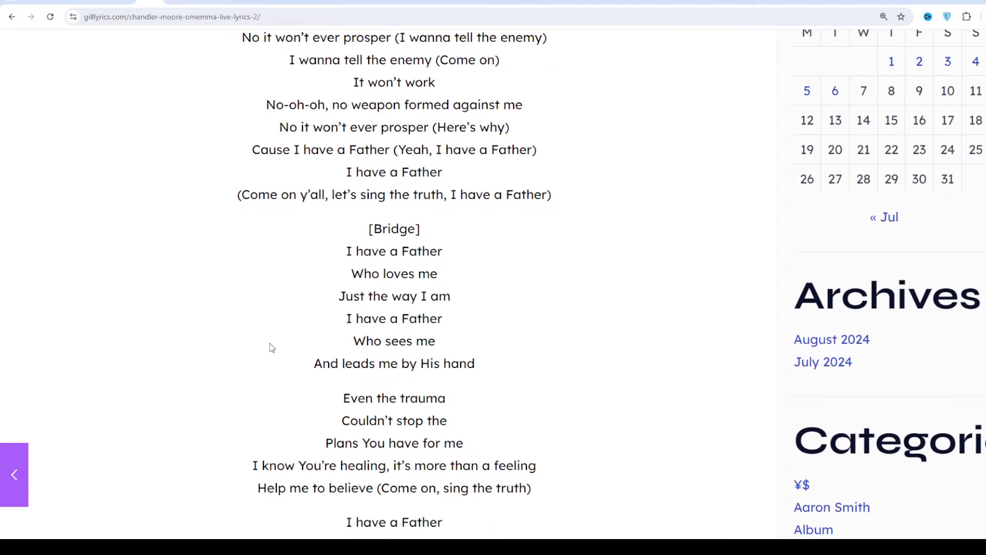
scroll(271, 348, "down", 1)
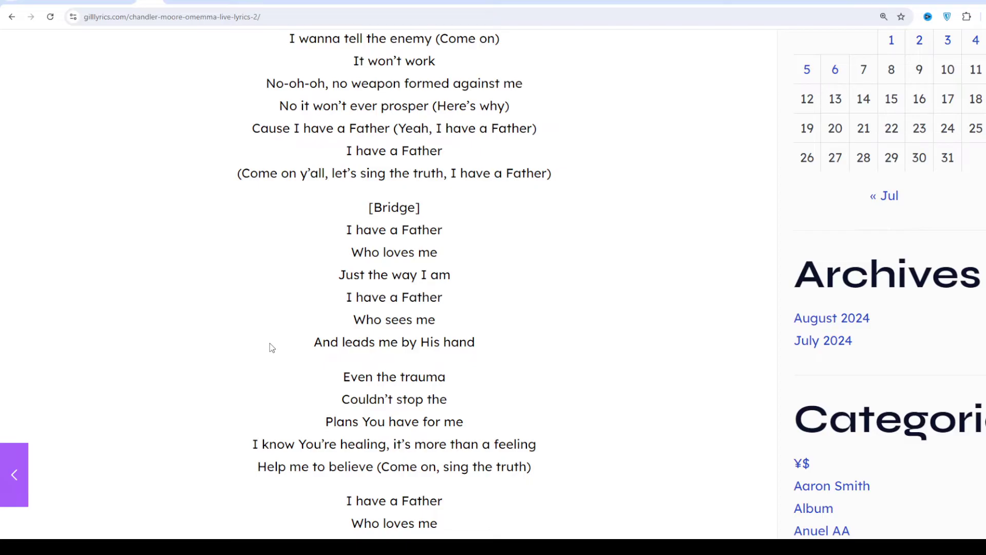
scroll(271, 348, "down", 1)
scroll(271, 347, "down", 1)
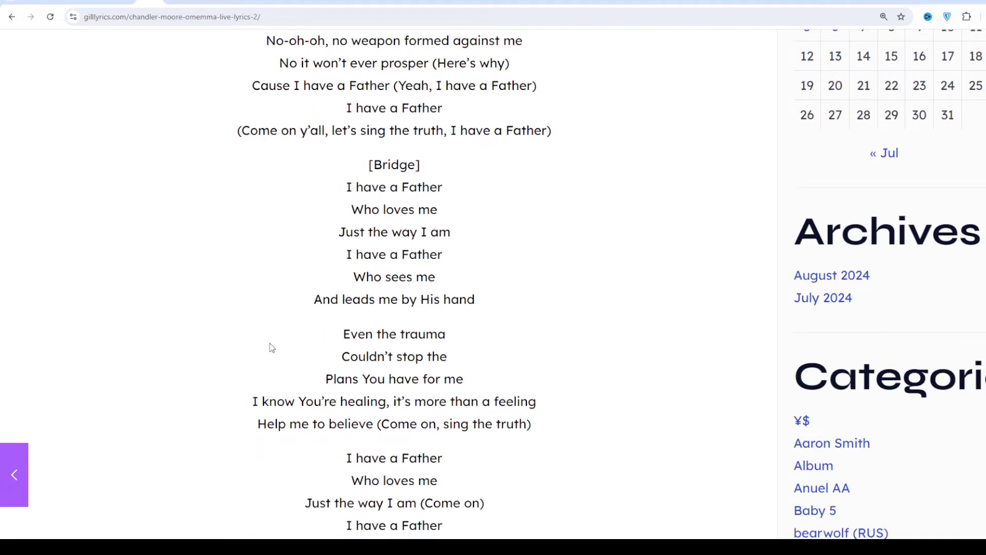
scroll(271, 348, "down", 1)
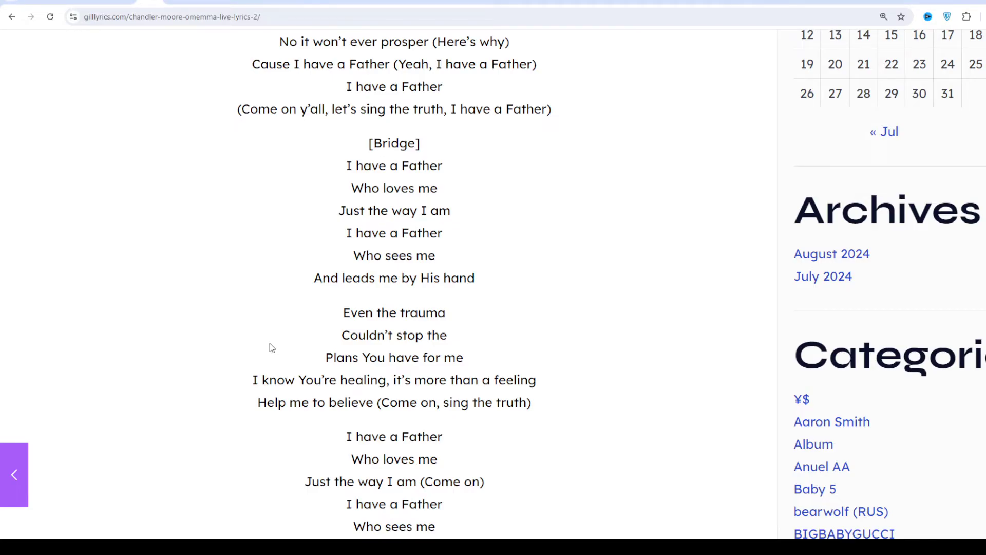
scroll(271, 347, "down", 1)
scroll(271, 348, "down", 1)
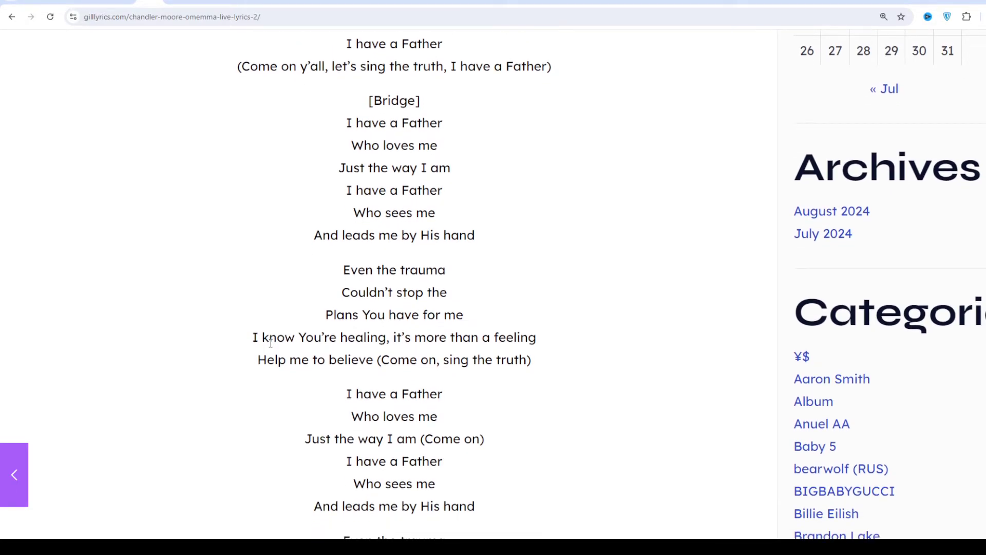
scroll(271, 347, "down", 1)
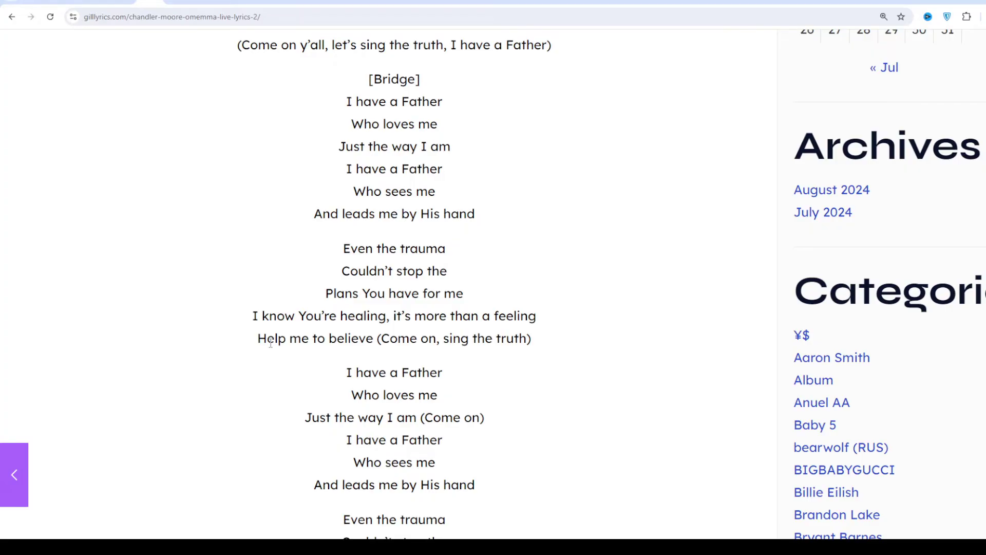
scroll(305, 436, "down", 3)
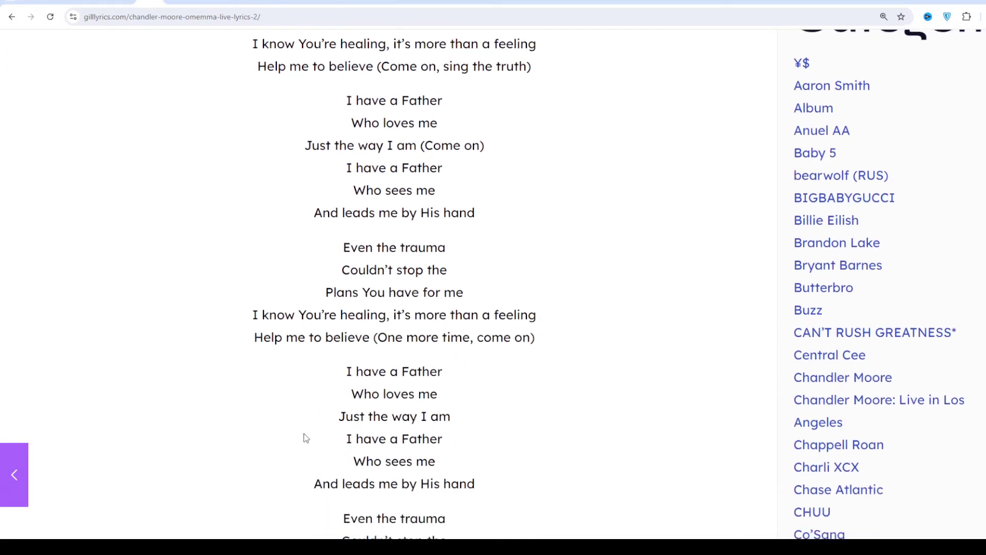
scroll(304, 436, "down", 1)
scroll(304, 437, "down", 1)
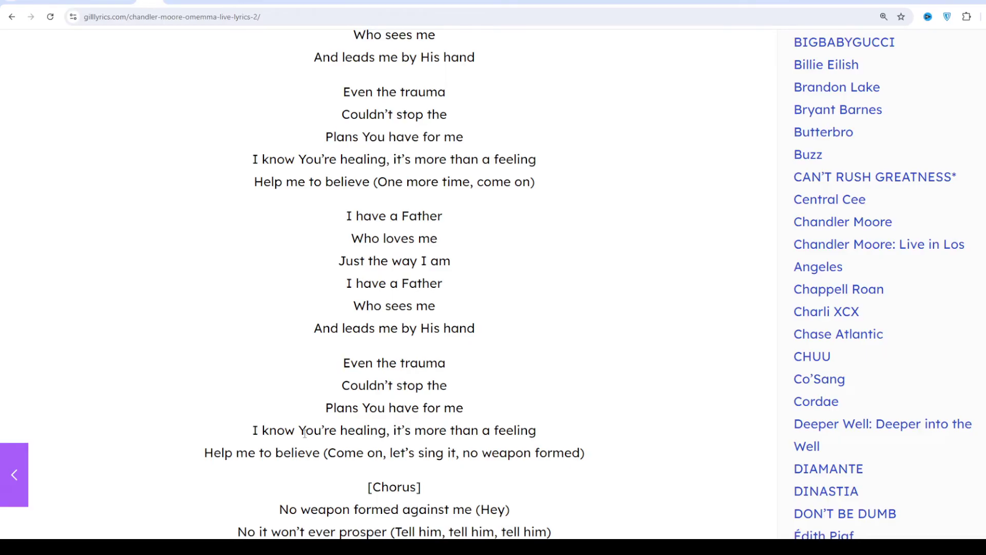
scroll(304, 434, "down", 1)
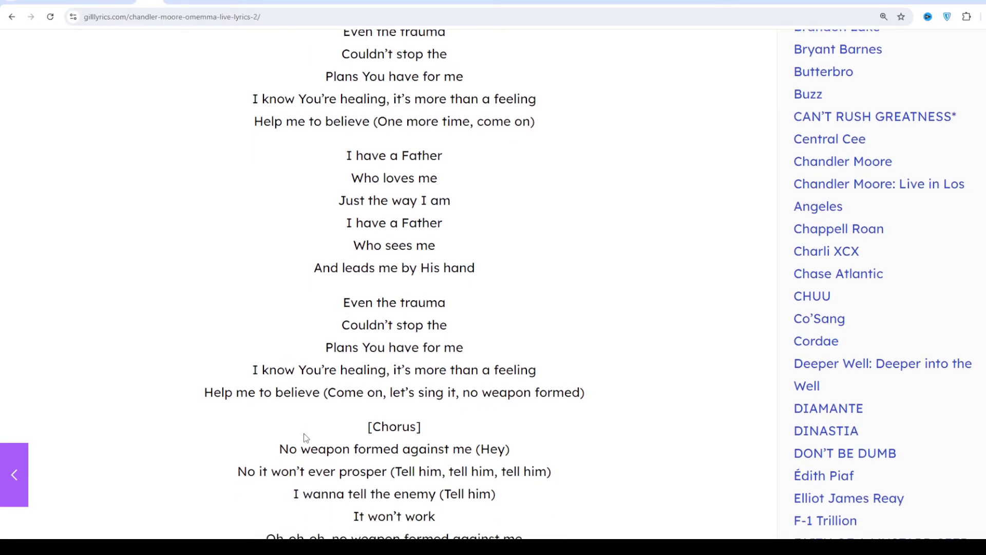
scroll(303, 433, "down", 1)
scroll(304, 433, "down", 1)
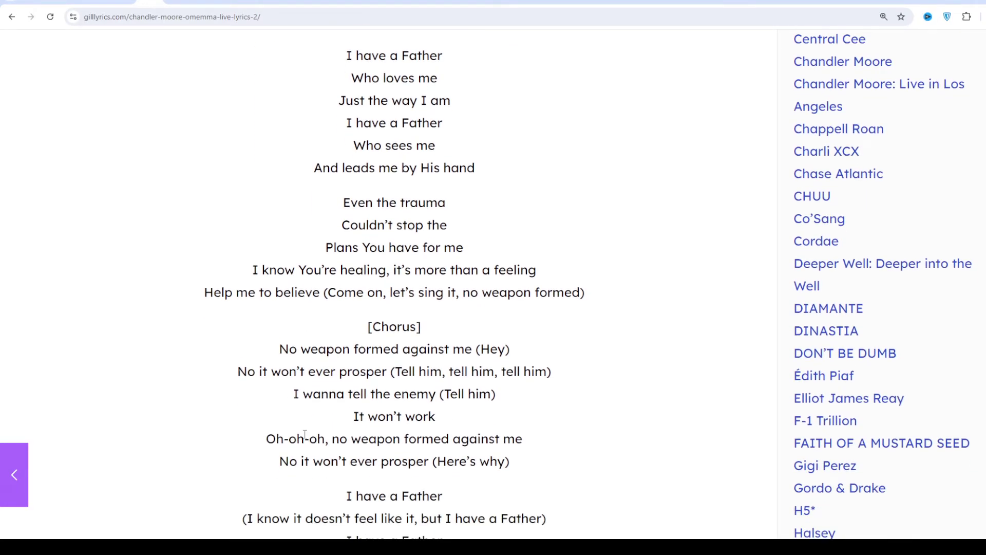
scroll(304, 436, "down", 1)
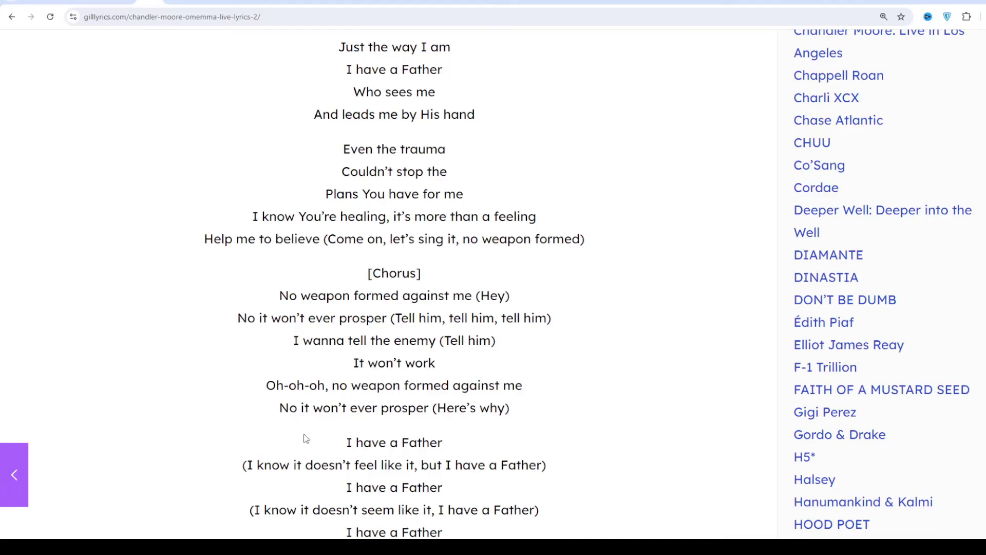
scroll(304, 437, "down", 1)
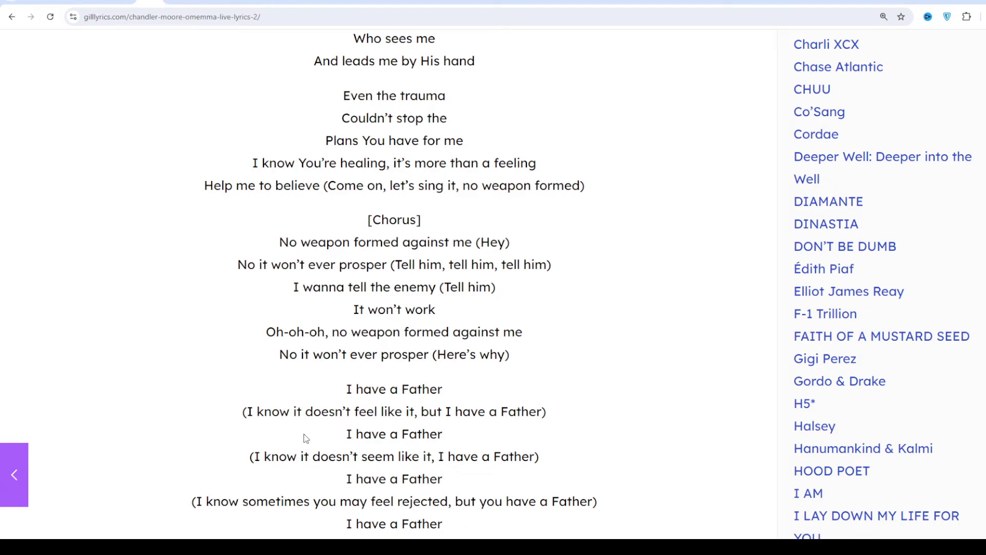
scroll(304, 437, "down", 1)
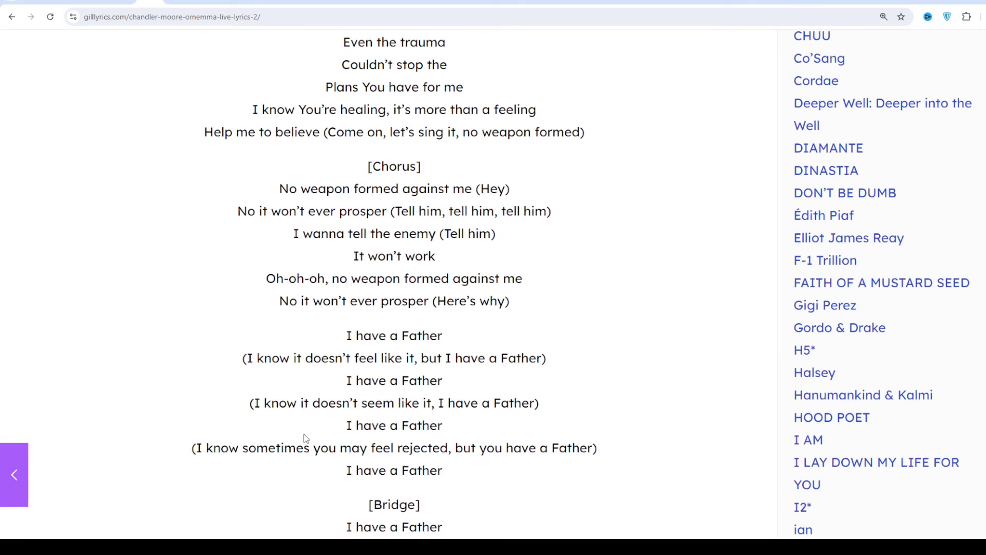
scroll(304, 438, "down", 1)
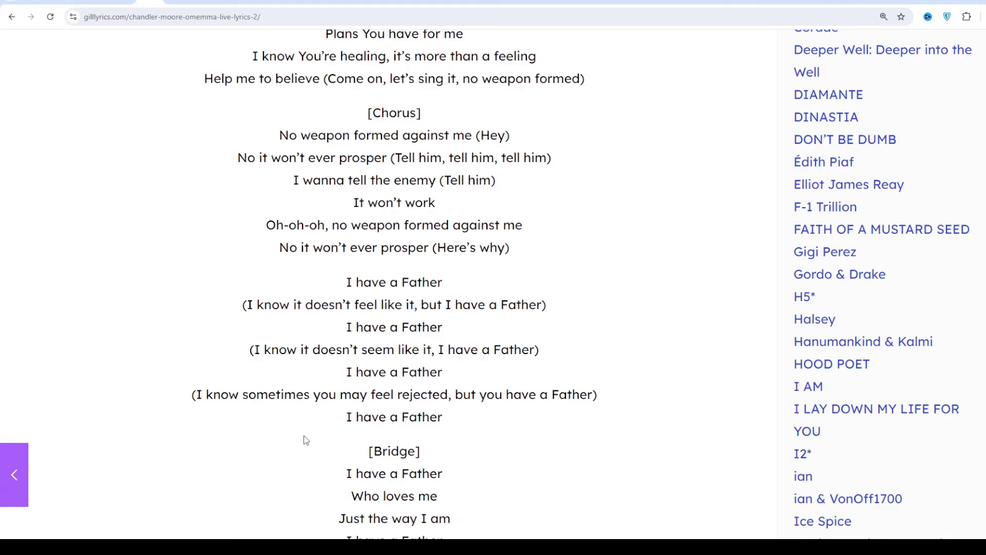
scroll(305, 437, "down", 2)
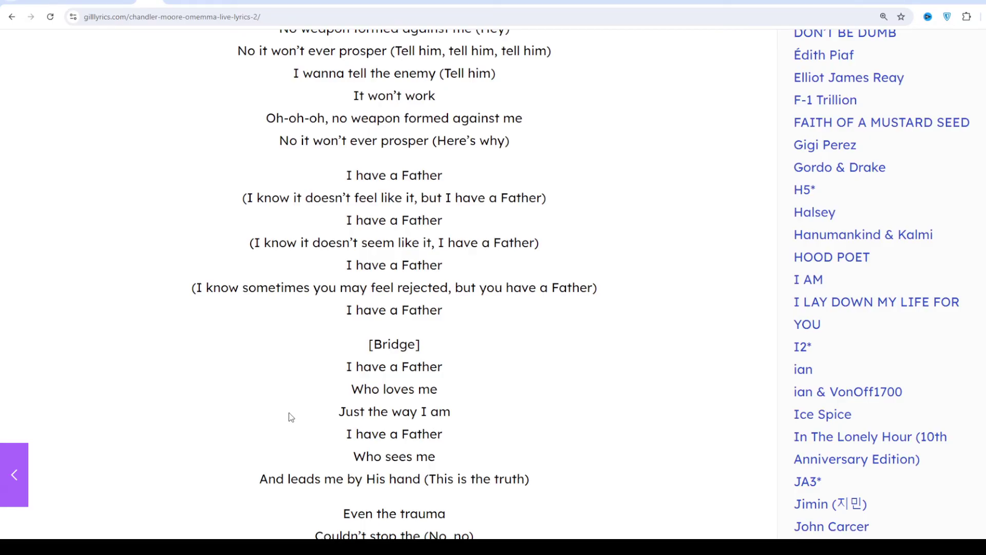
scroll(286, 416, "down", 1)
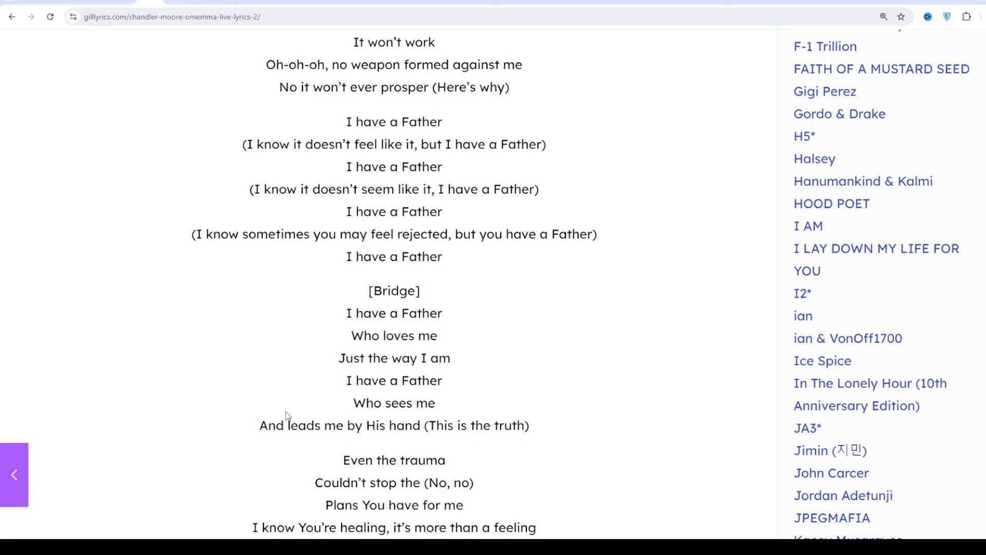
scroll(286, 416, "down", 1)
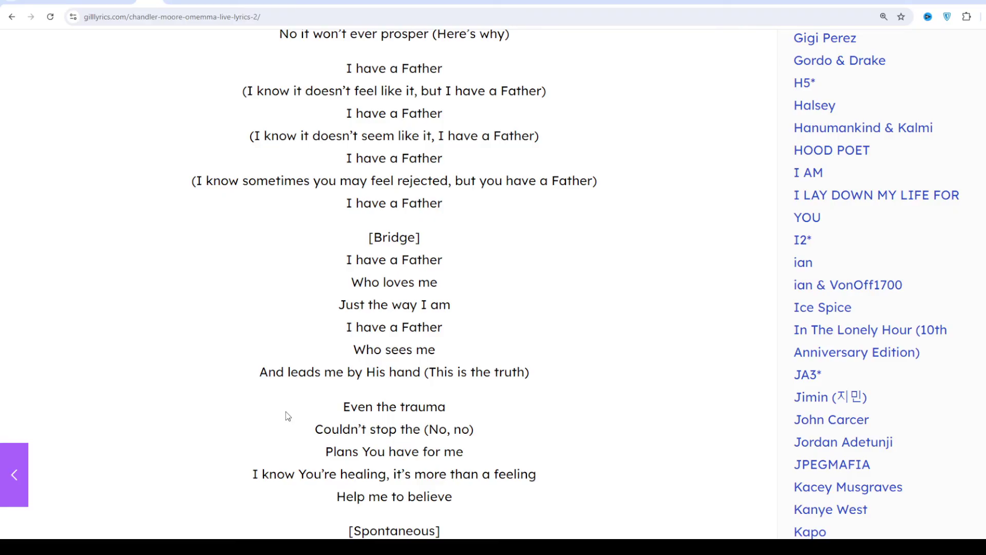
scroll(286, 416, "down", 1)
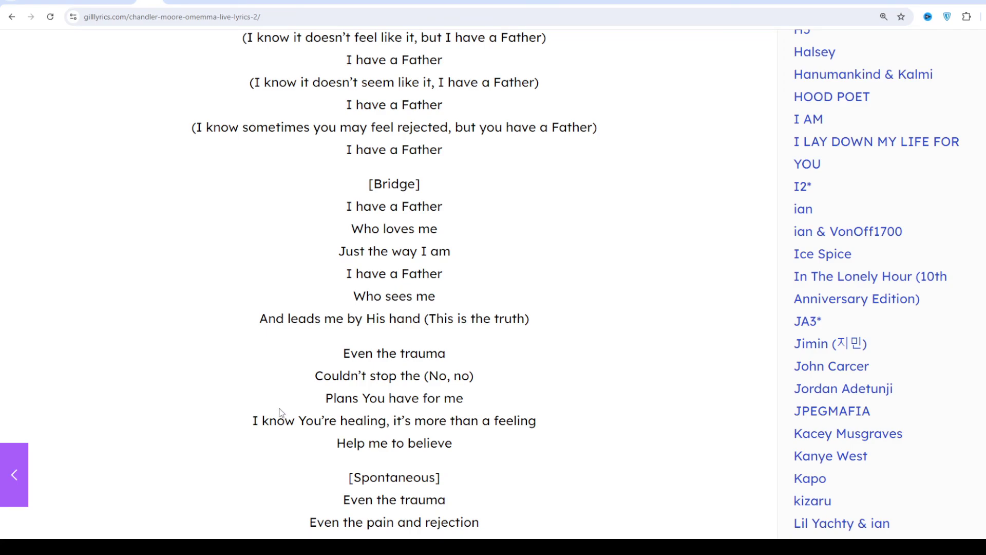
scroll(394, 402, "down", 1)
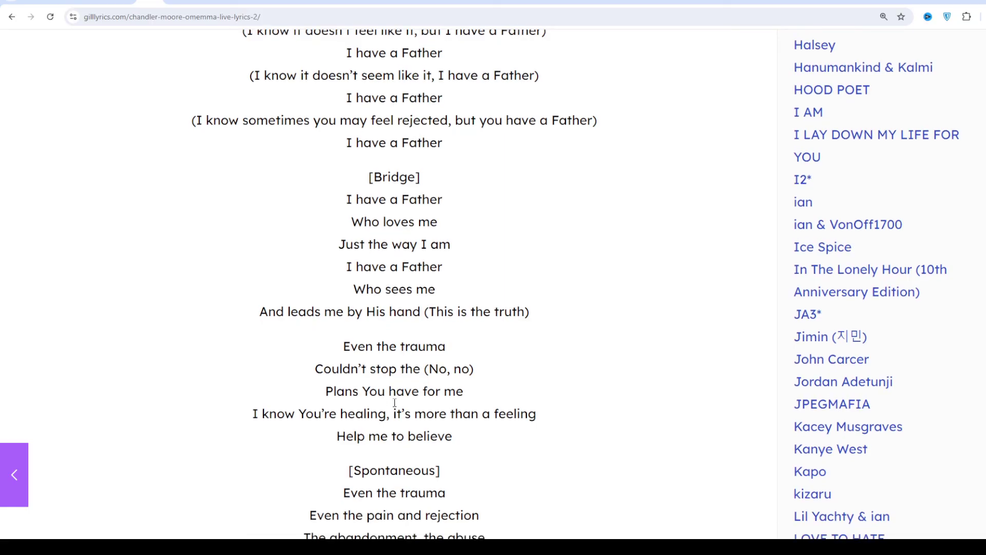
scroll(393, 402, "down", 1)
scroll(394, 403, "down", 2)
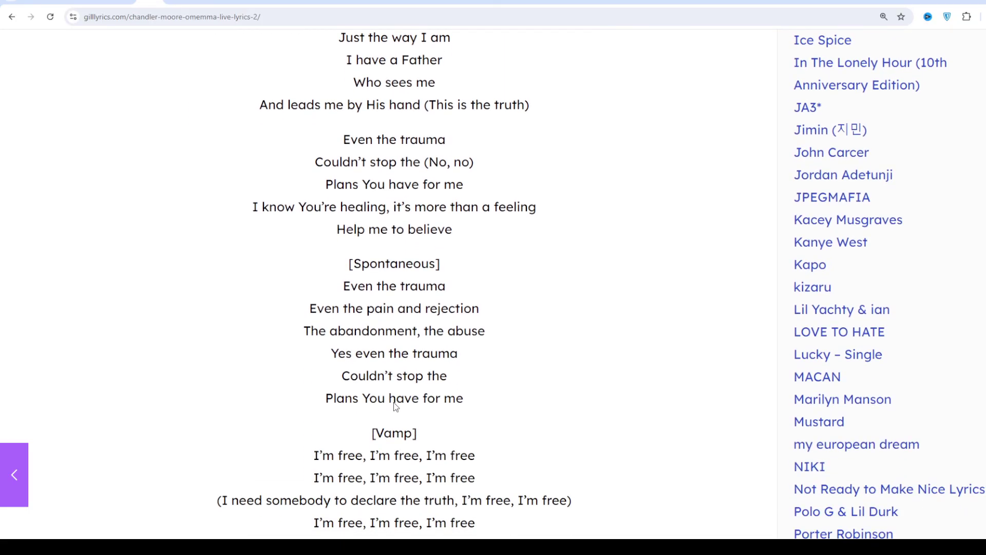
scroll(394, 402, "down", 2)
scroll(393, 402, "down", 1)
scroll(394, 402, "down", 1)
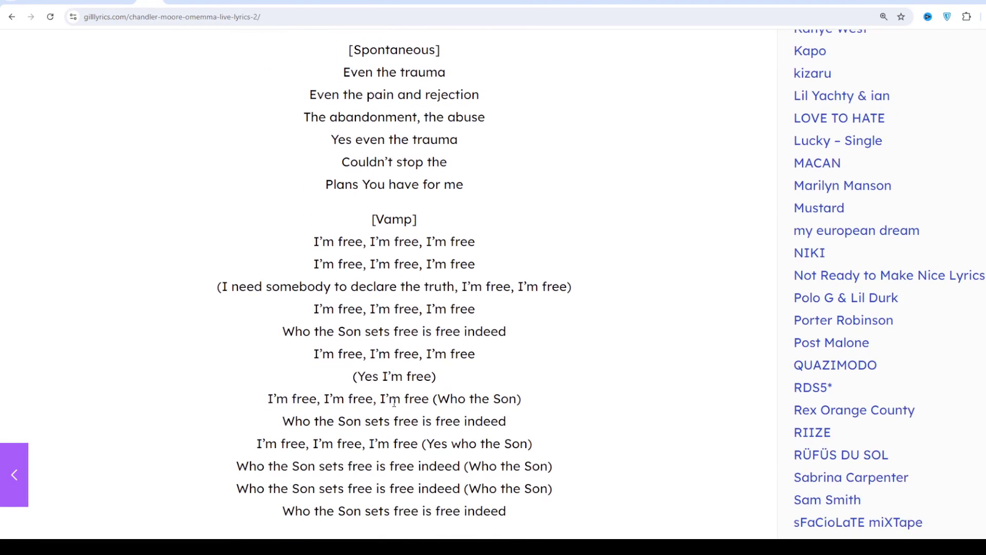
scroll(394, 402, "down", 1)
scroll(393, 402, "down", 1)
scroll(394, 402, "down", 2)
scroll(394, 402, "down", 2)
scroll(392, 406, "down", 2)
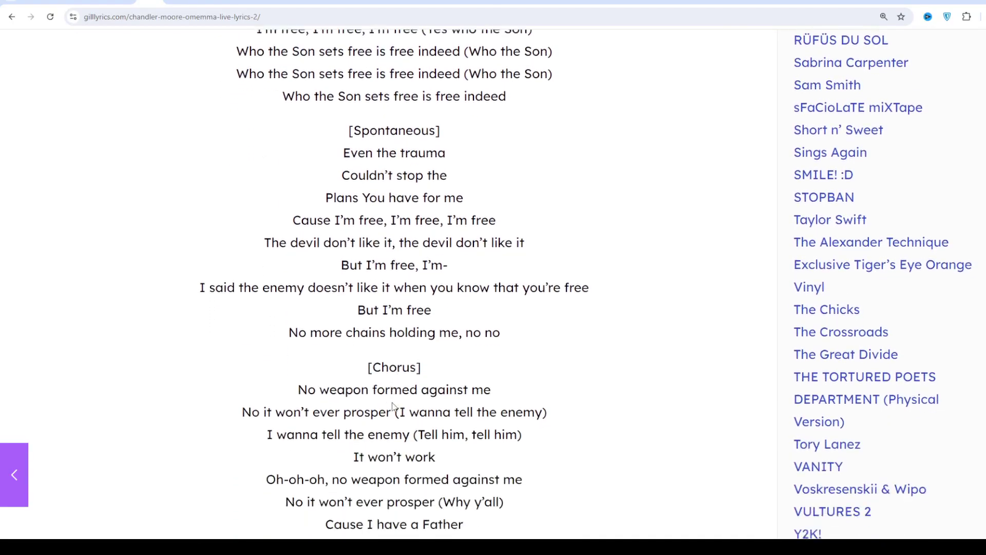
scroll(392, 406, "down", 1)
scroll(392, 406, "down", 1)
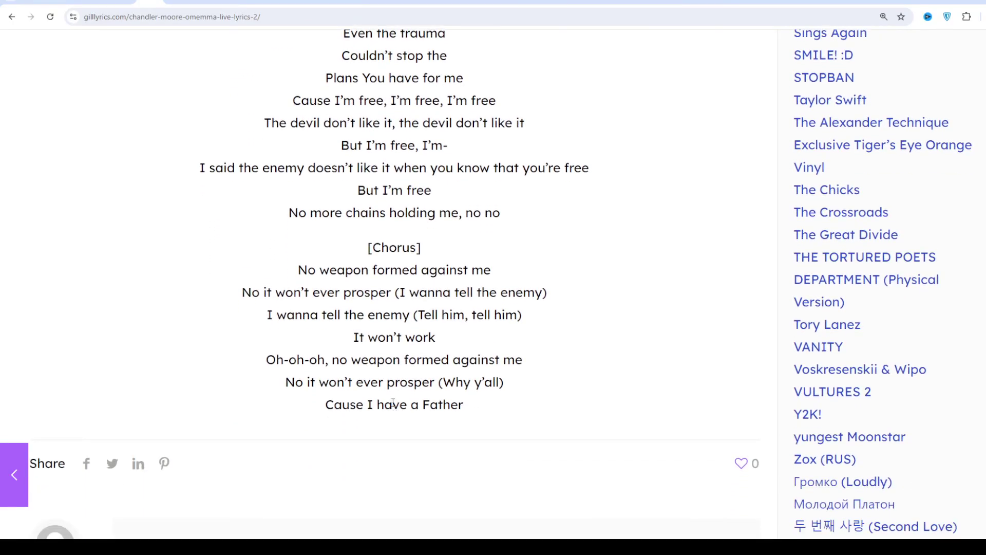